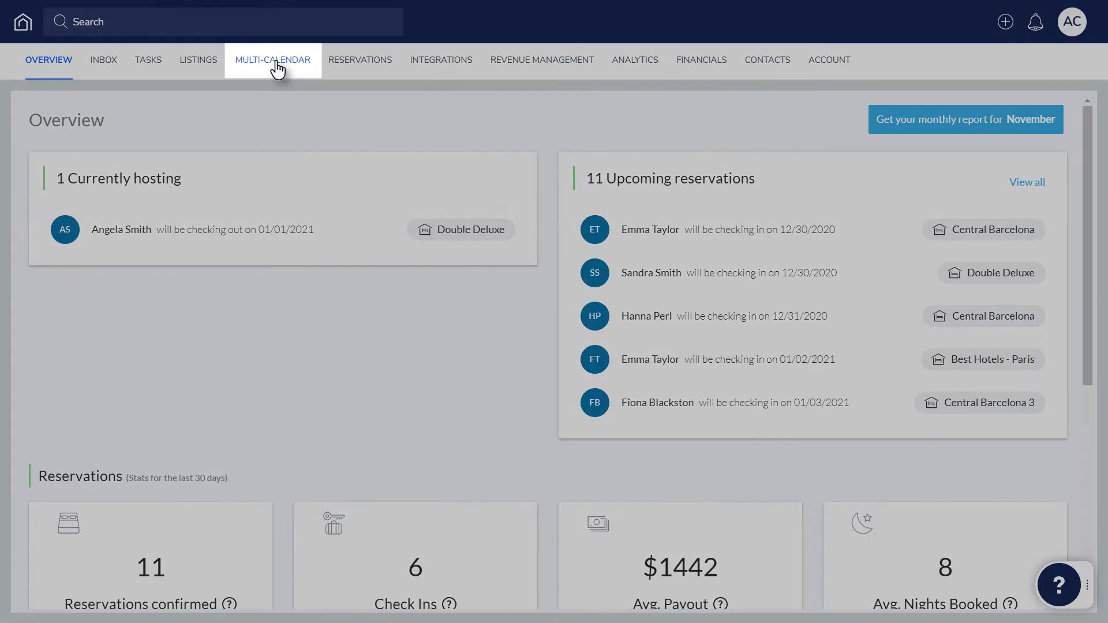
# Step: Show the multi-calendar with Central Barcelona's five sub-units and its 2 unassigned reservations
pyautogui.click(275, 68)
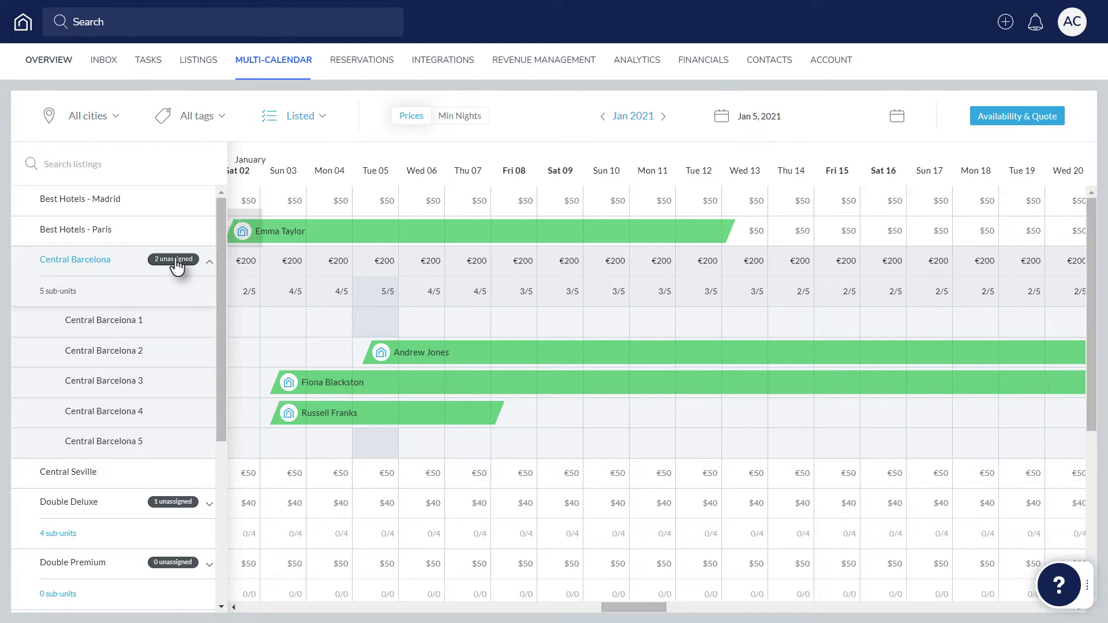
pyautogui.click(169, 271)
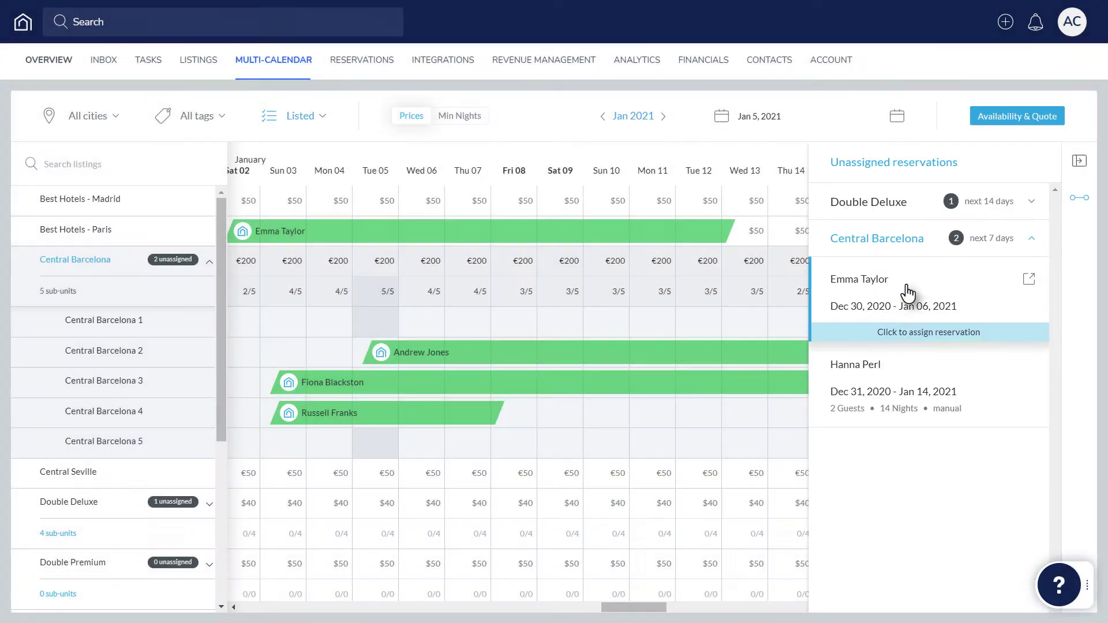
pyautogui.click(911, 287)
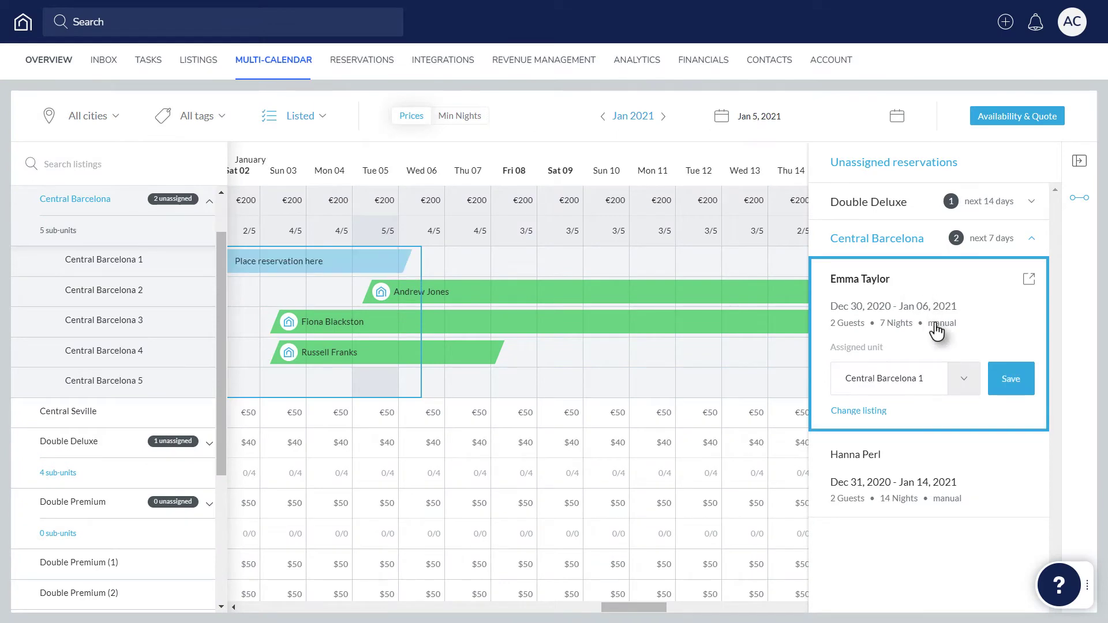
pyautogui.click(962, 379)
pyautogui.click(922, 442)
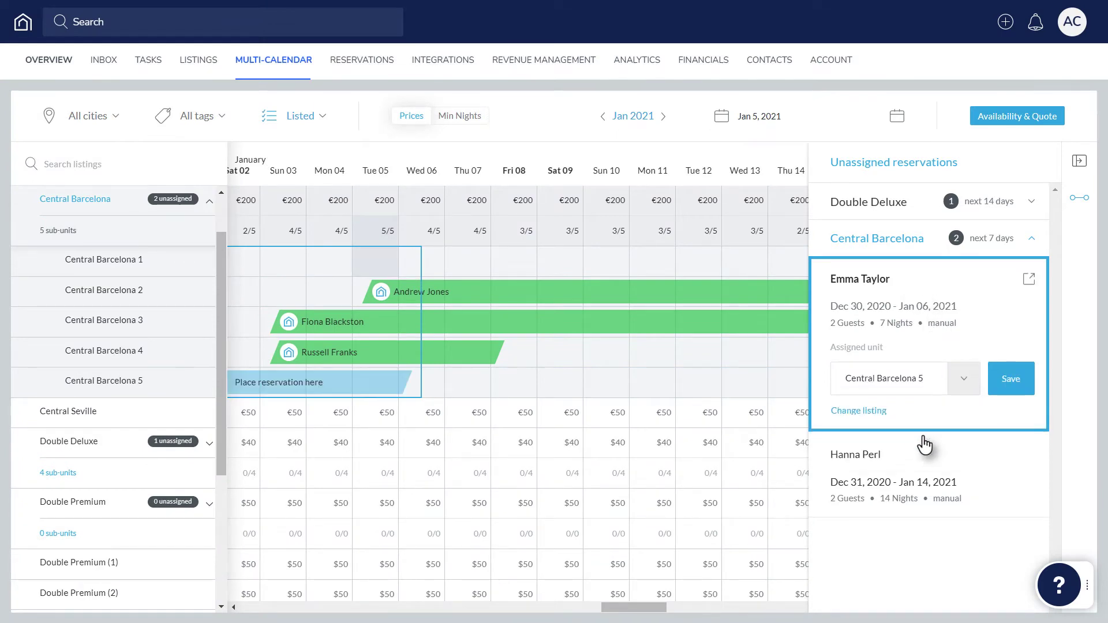
pyautogui.click(1010, 379)
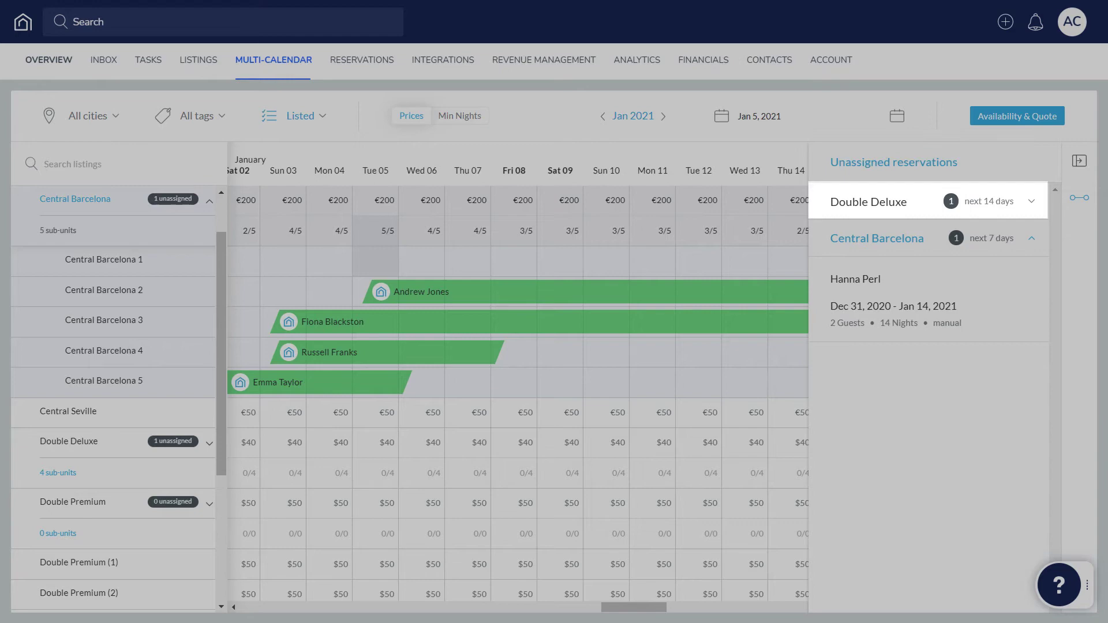
pyautogui.click(883, 206)
pyautogui.click(904, 253)
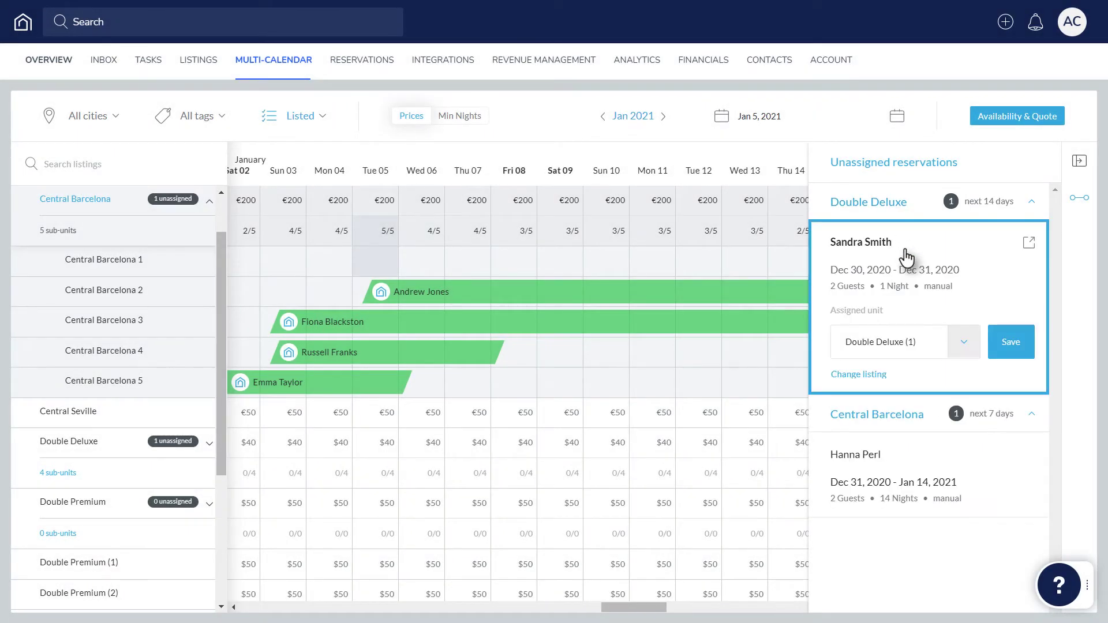
pyautogui.click(1010, 342)
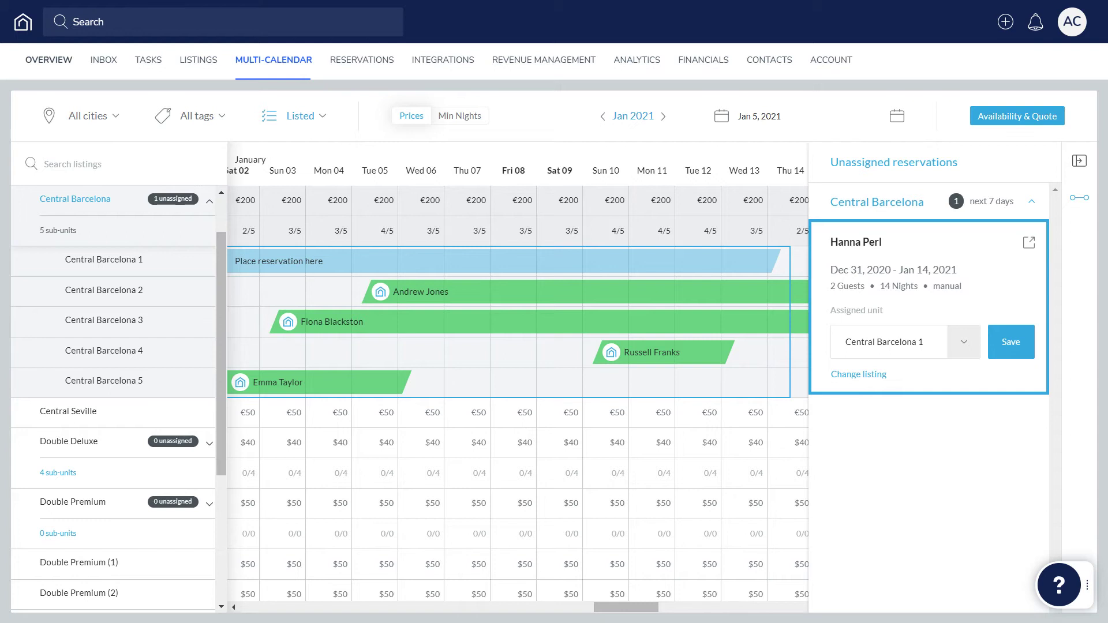
pyautogui.click(313, 390)
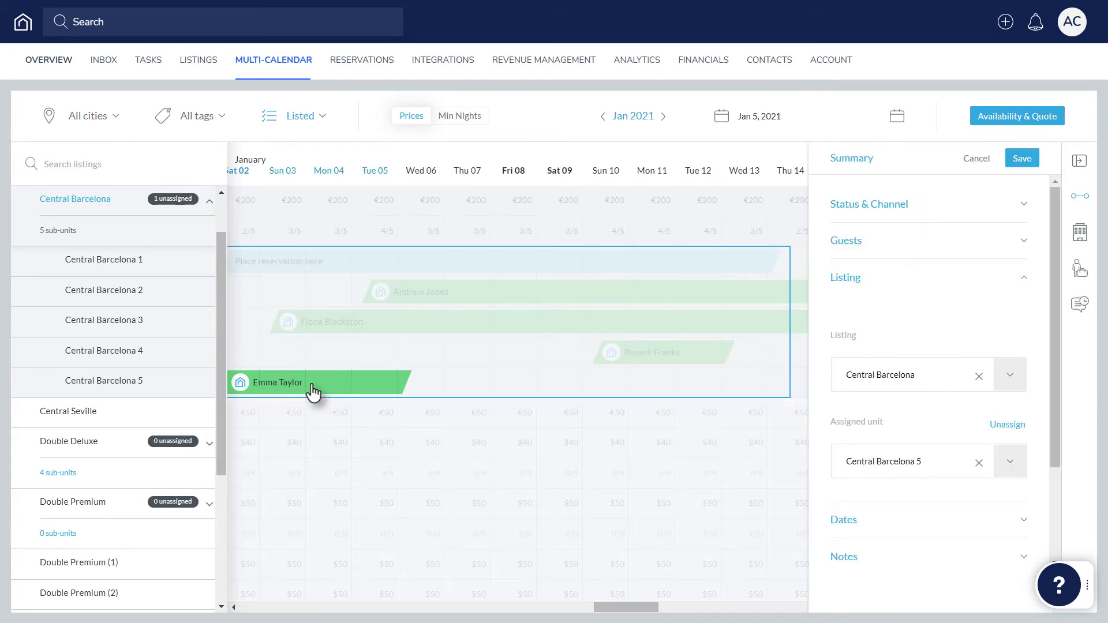
pyautogui.click(1010, 468)
pyautogui.click(963, 594)
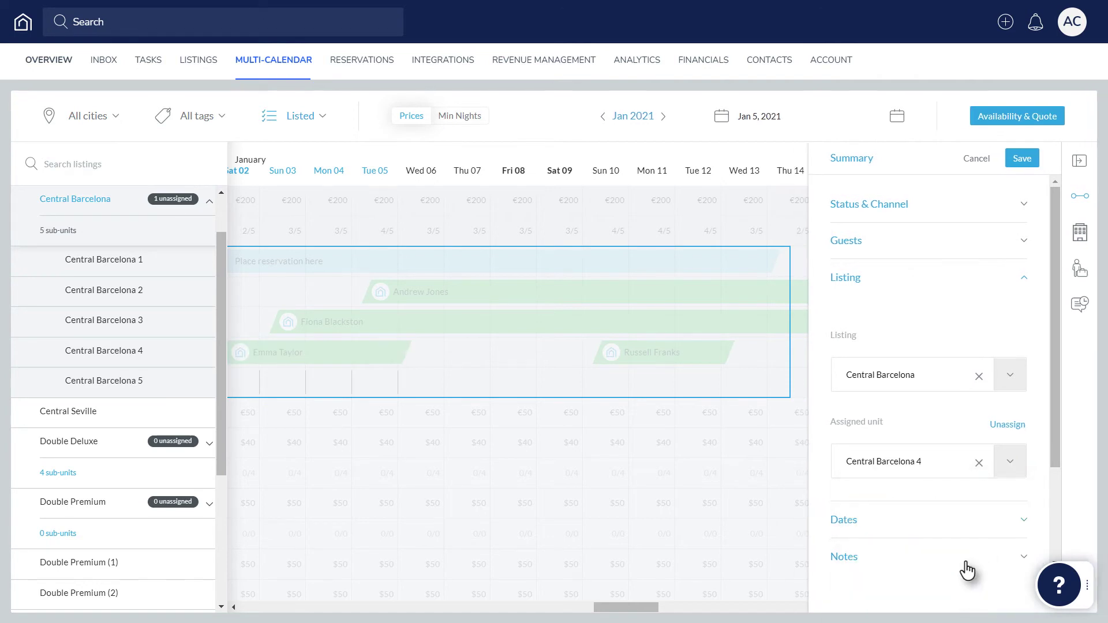
pyautogui.click(1023, 159)
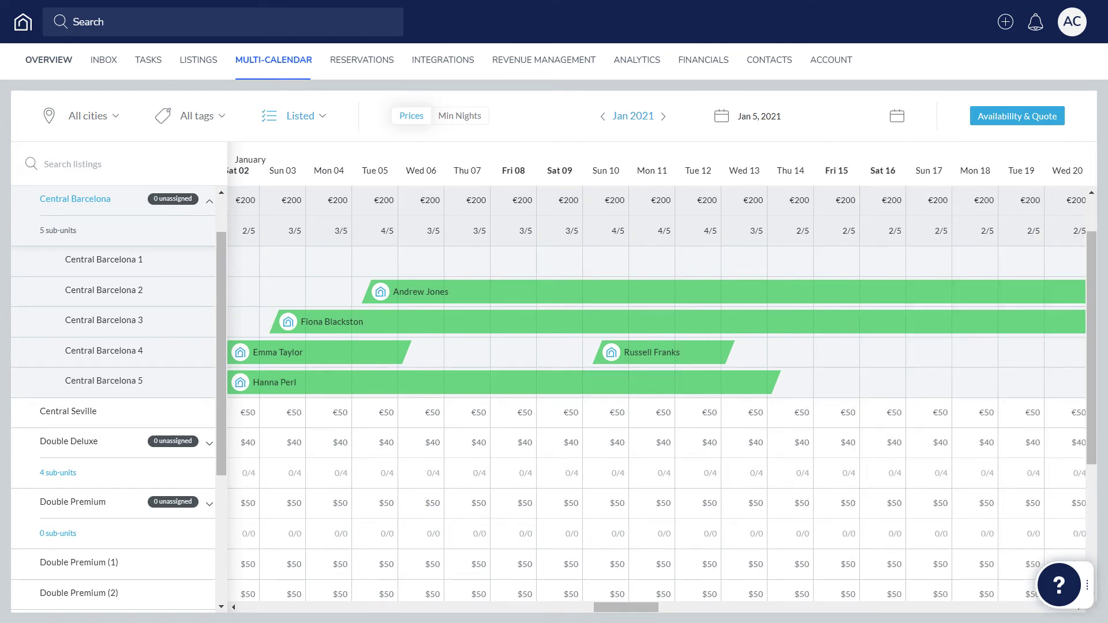
# Step: Change Central Barcelona's unassigned-reservation highlight from 7 to 5 days before check-in
pyautogui.click(143, 224)
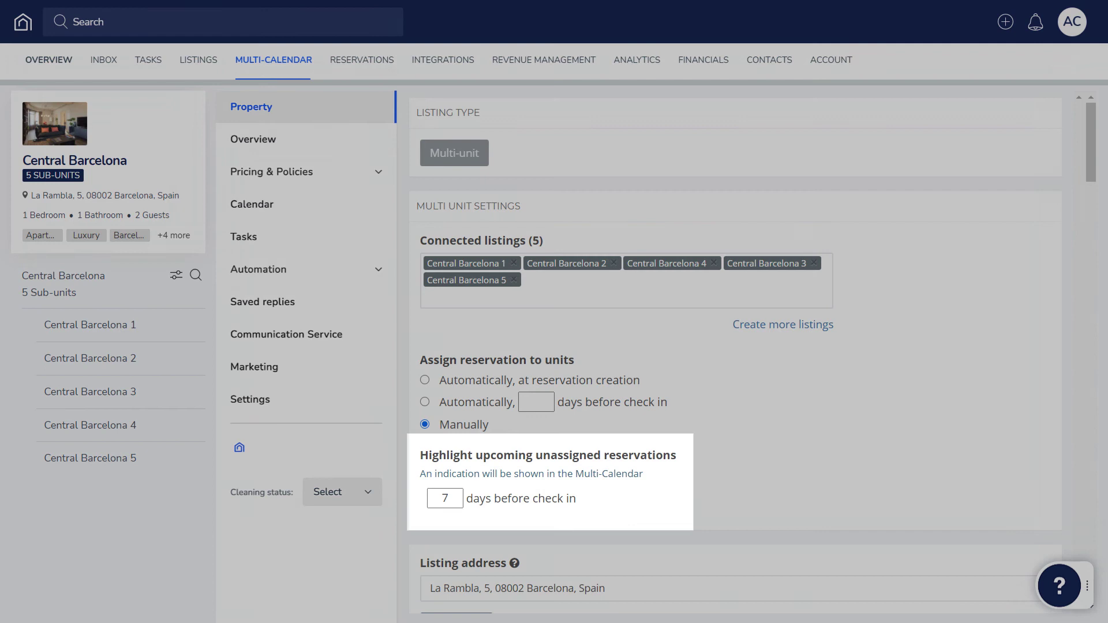
pyautogui.click(445, 499)
pyautogui.press('BackSpace')
pyautogui.write('5')
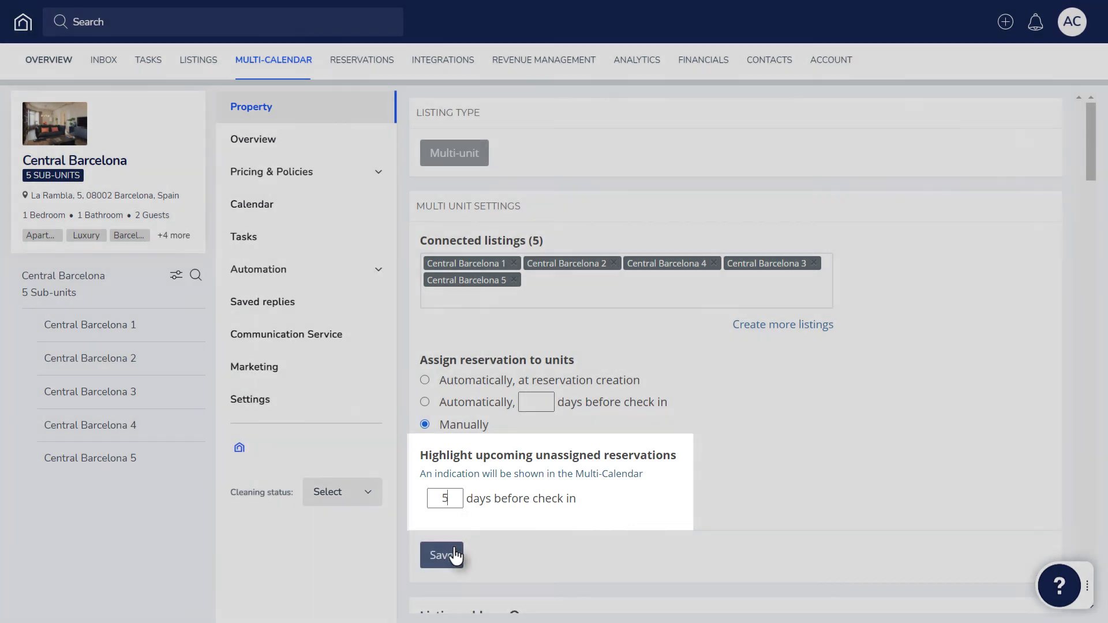
pyautogui.click(454, 557)
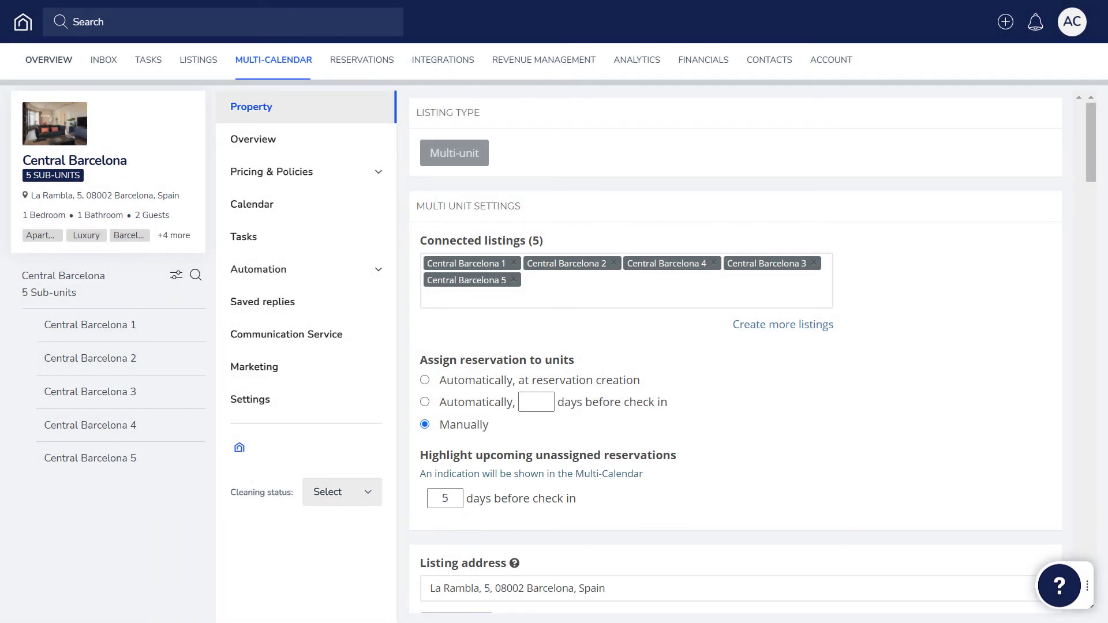